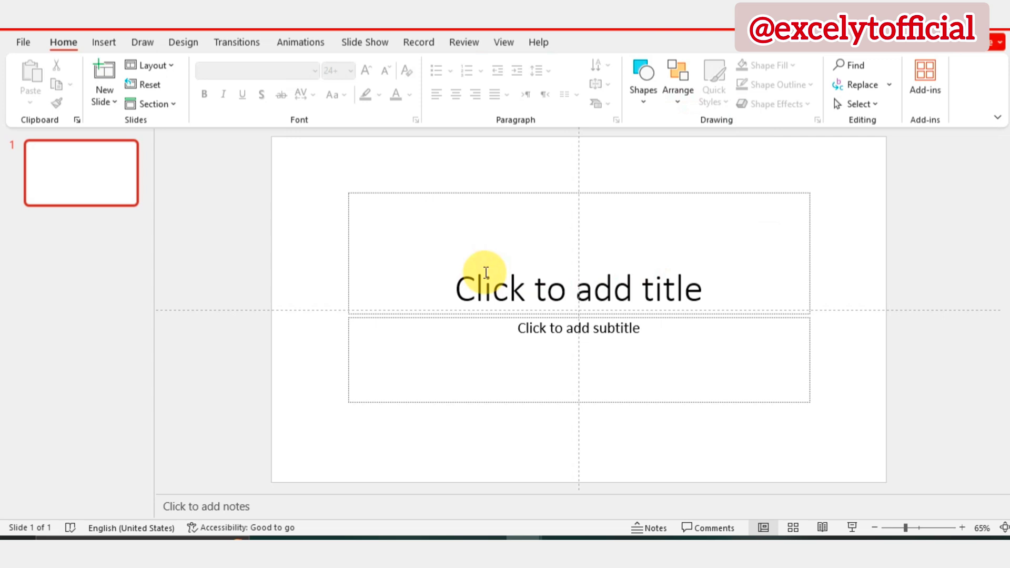
Replace the title slide's empty placeholders with the pier photo, and stack a duplicate exactly on top
key(ctrl+a)
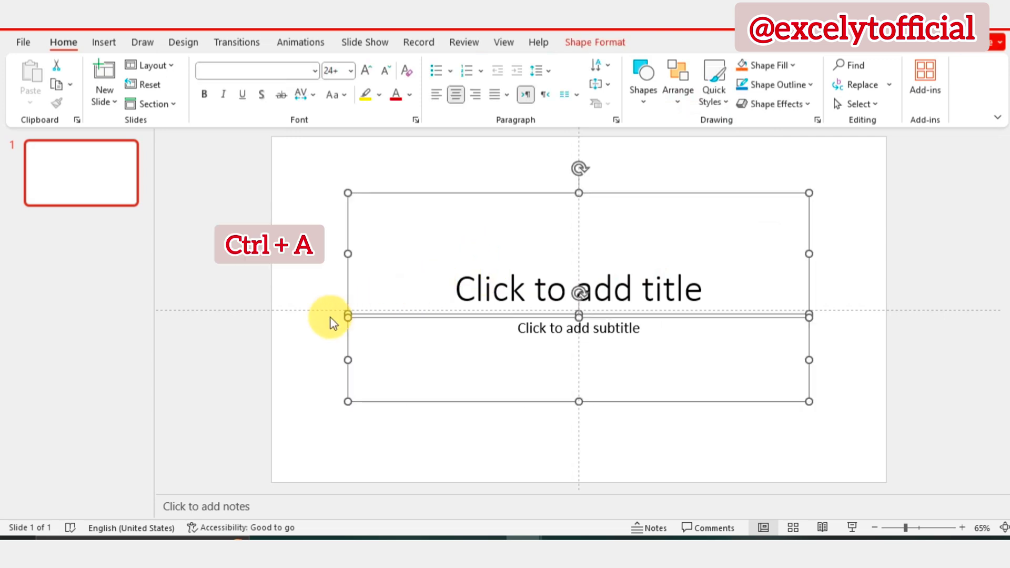
key(Delete)
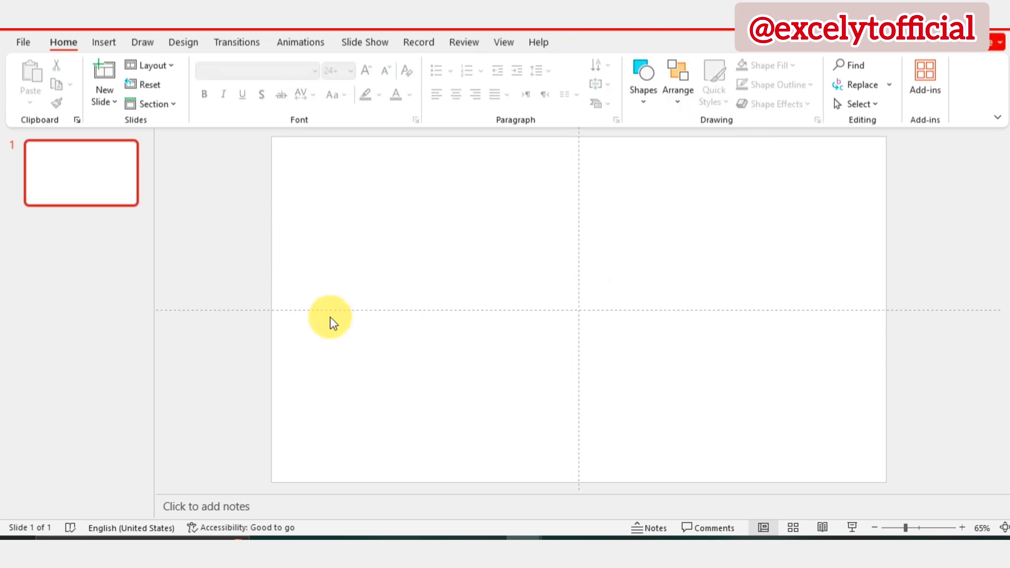
click(103, 42)
click(118, 79)
click(150, 146)
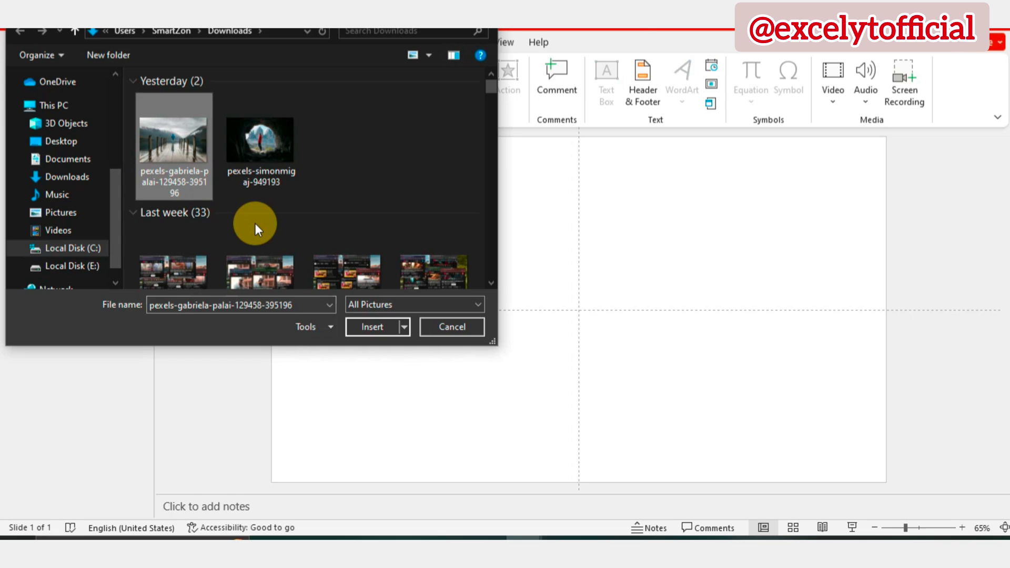
click(355, 332)
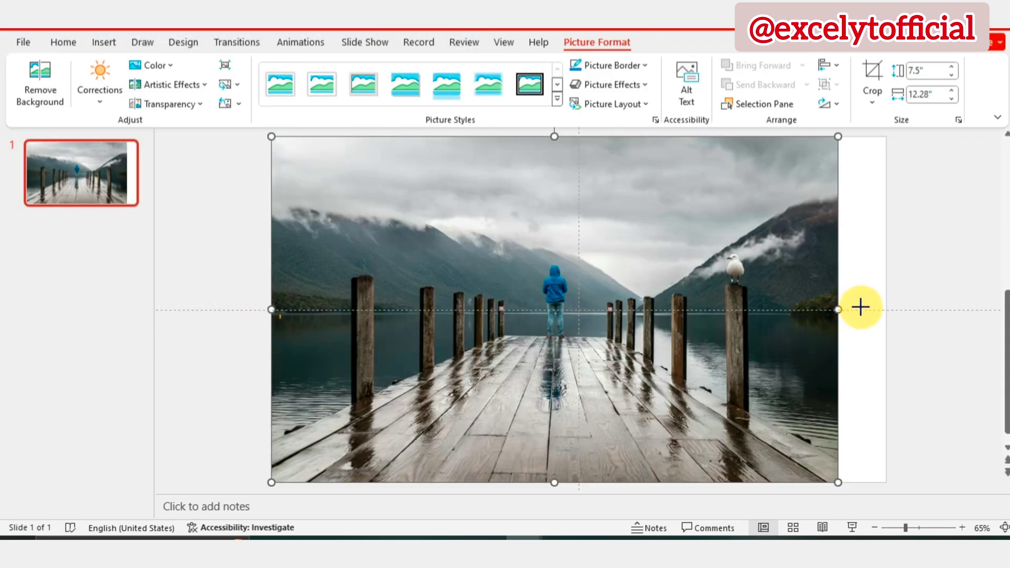
key(ctrl+d)
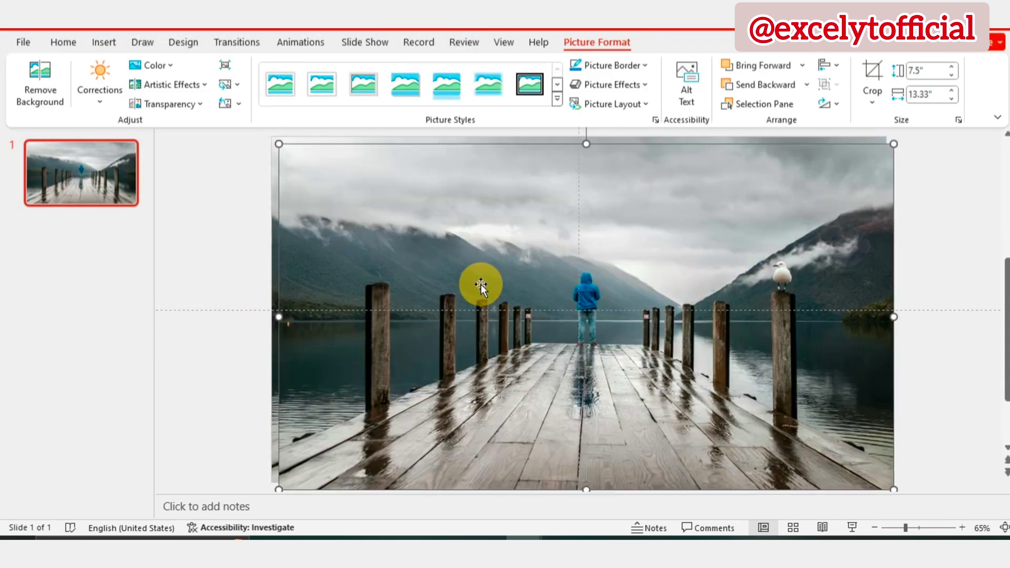
drag(478, 282, 463, 270)
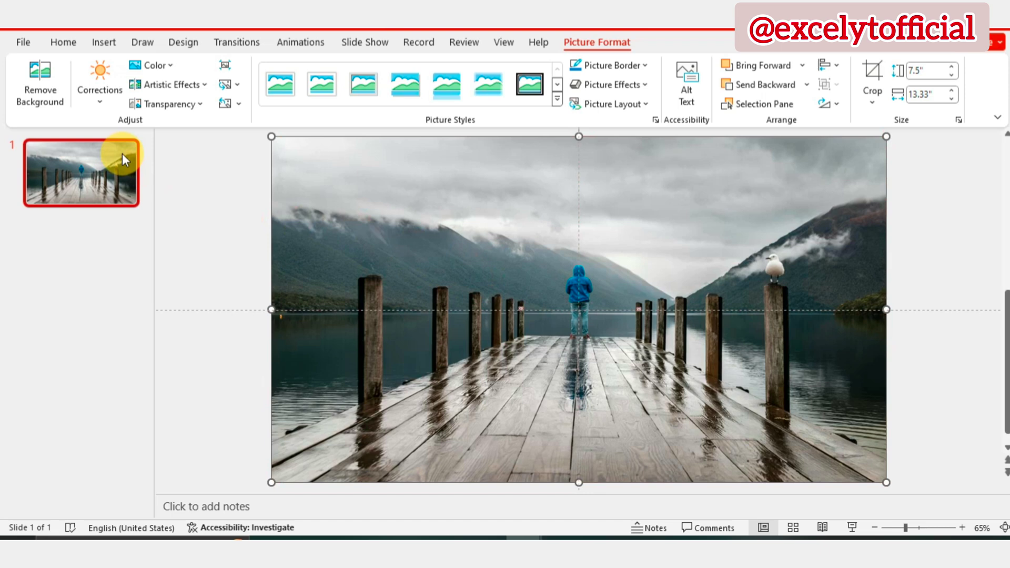
Remove the sky from the top photo copy, keeping the marked mountain ridges, water and pier
click(37, 95)
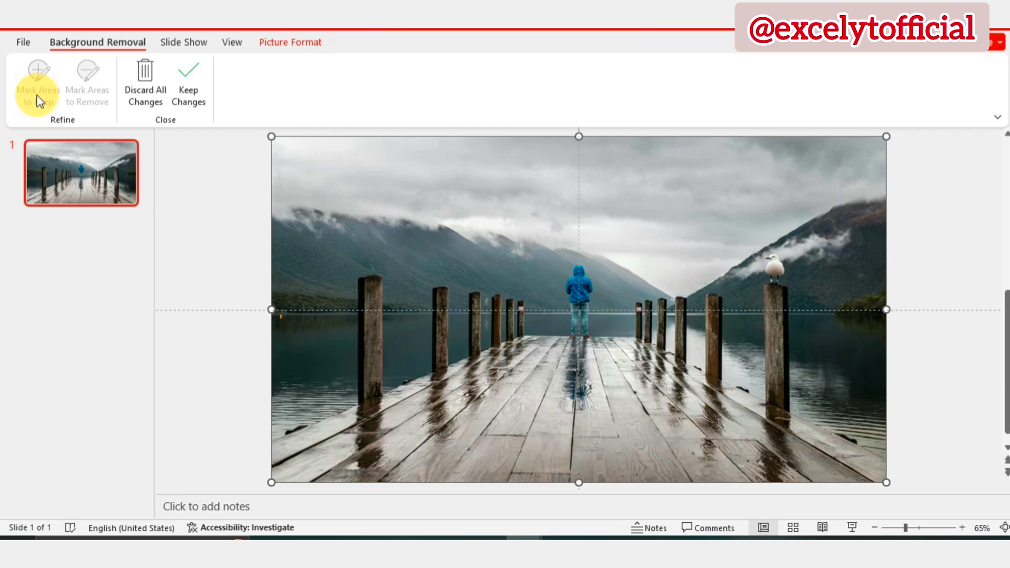
click(37, 95)
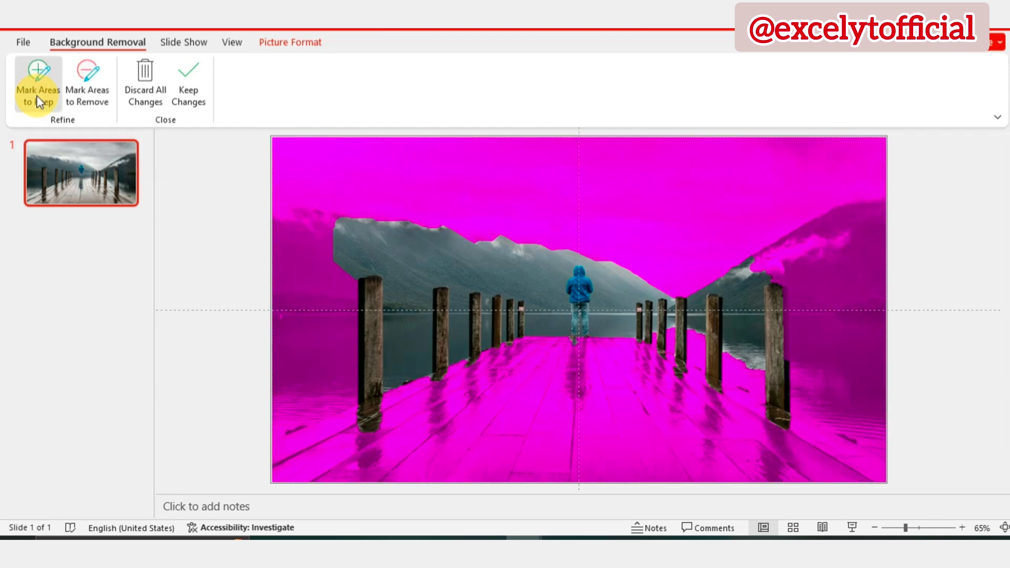
mouse_move(328, 189)
mouse_down()
mouse_move(326, 210)
mouse_move(271, 206)
mouse_up()
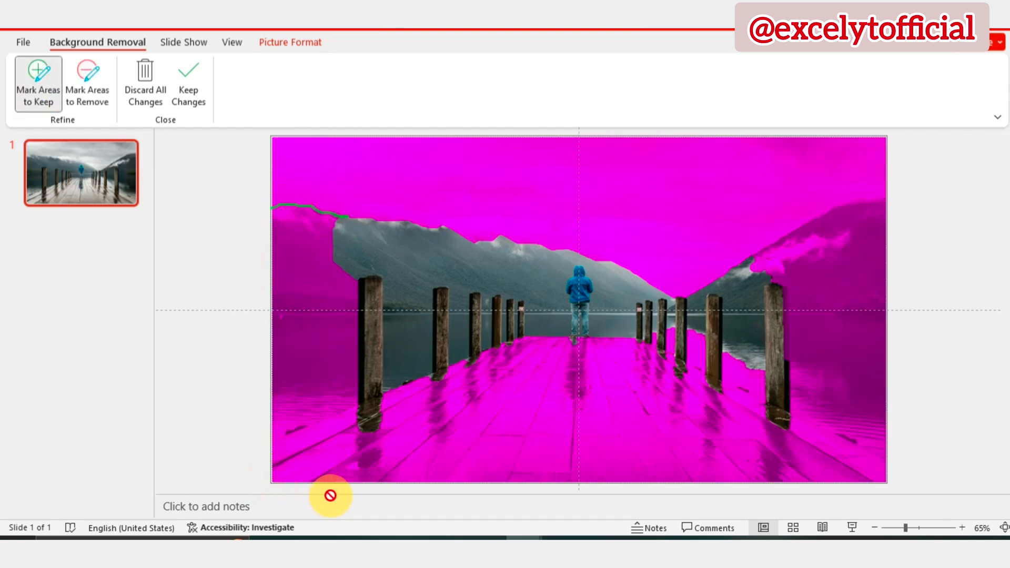
drag(442, 489, 581, 477)
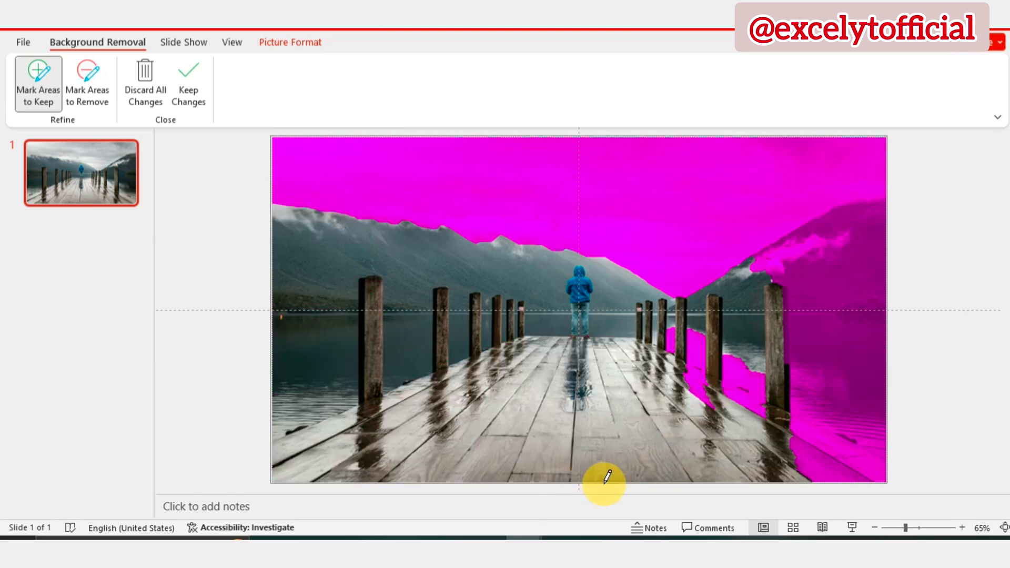
mouse_move(885, 201)
mouse_down()
mouse_move(751, 252)
mouse_move(647, 357)
mouse_move(815, 475)
mouse_move(894, 381)
mouse_move(889, 198)
mouse_up()
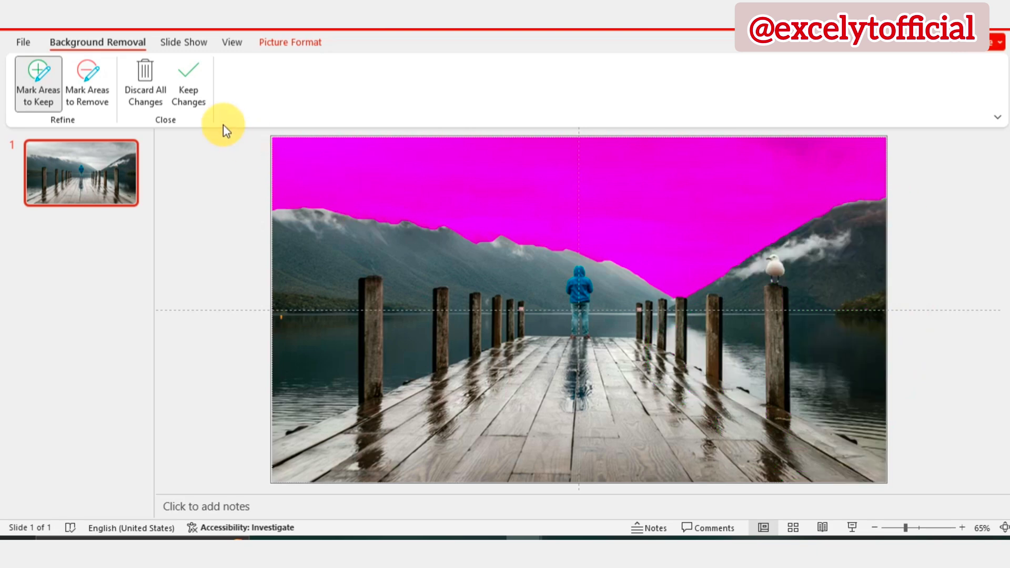
click(183, 91)
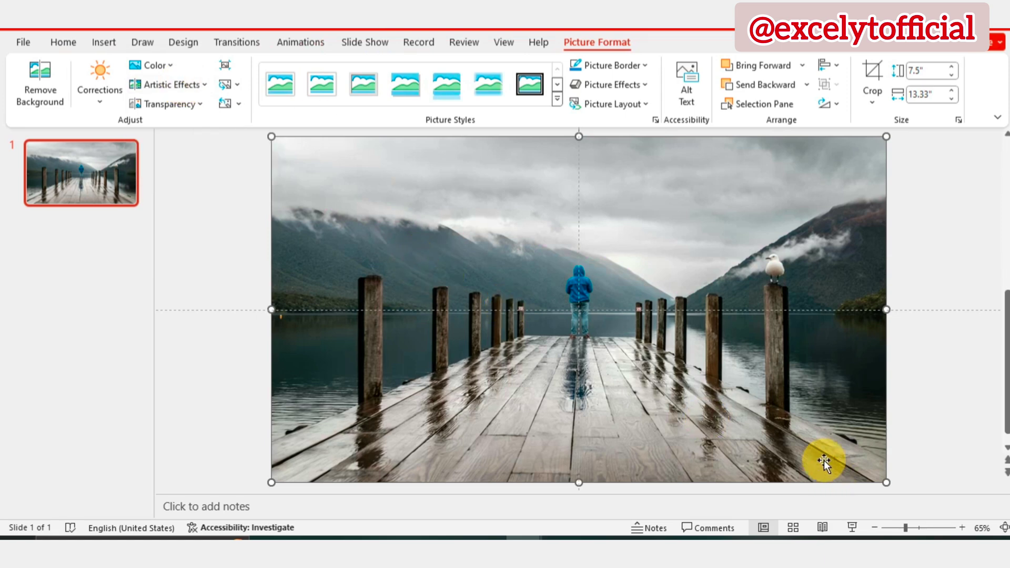
Duplicate slide 1 as a new slide 2 and go to it
drag(898, 528, 888, 525)
click(61, 174)
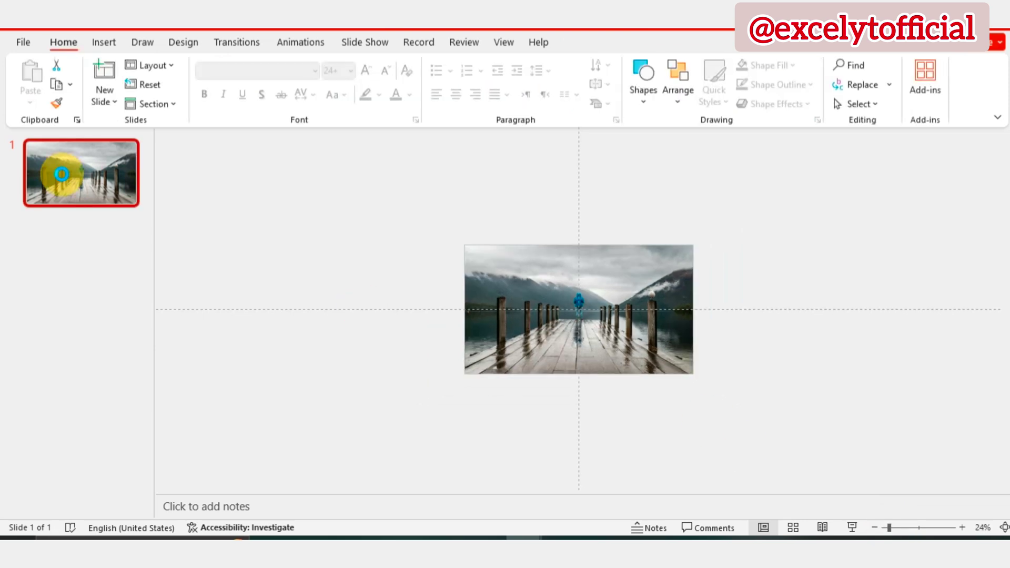
key(ctrl+d)
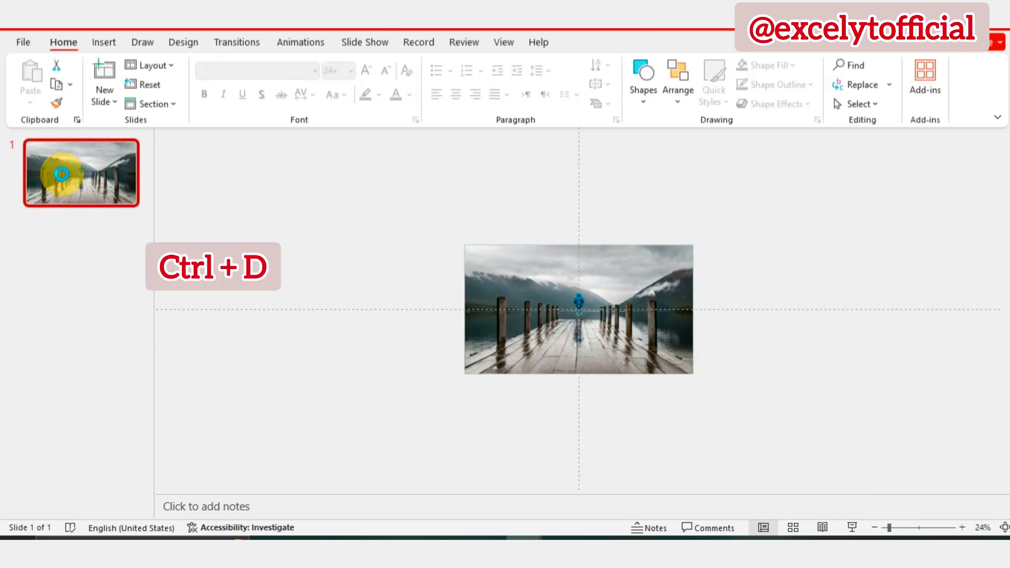
click(68, 237)
Enlarge both pier photo layers on slide 2 past the slide edges, aligned at the top
click(530, 349)
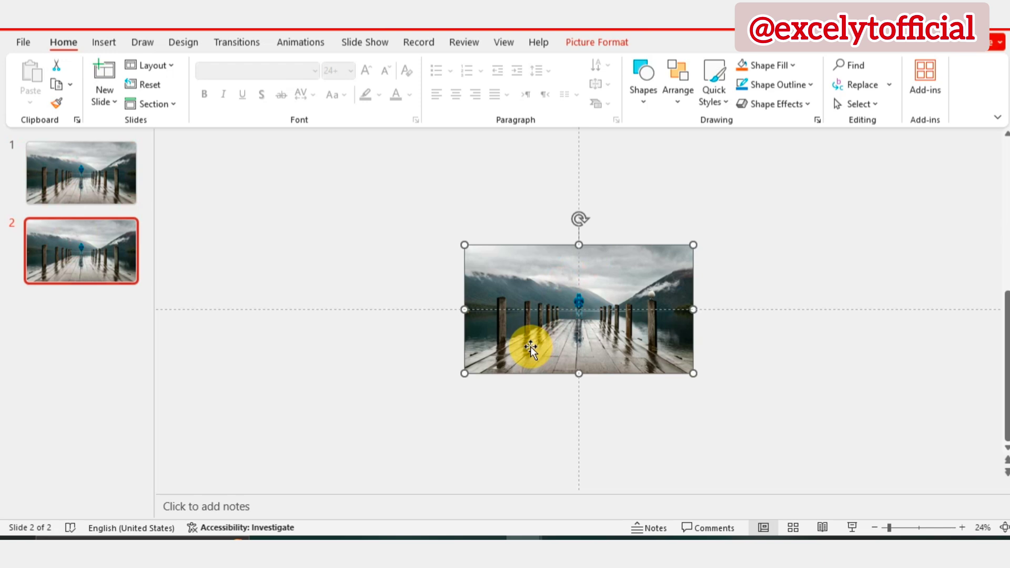
drag(693, 373, 840, 455)
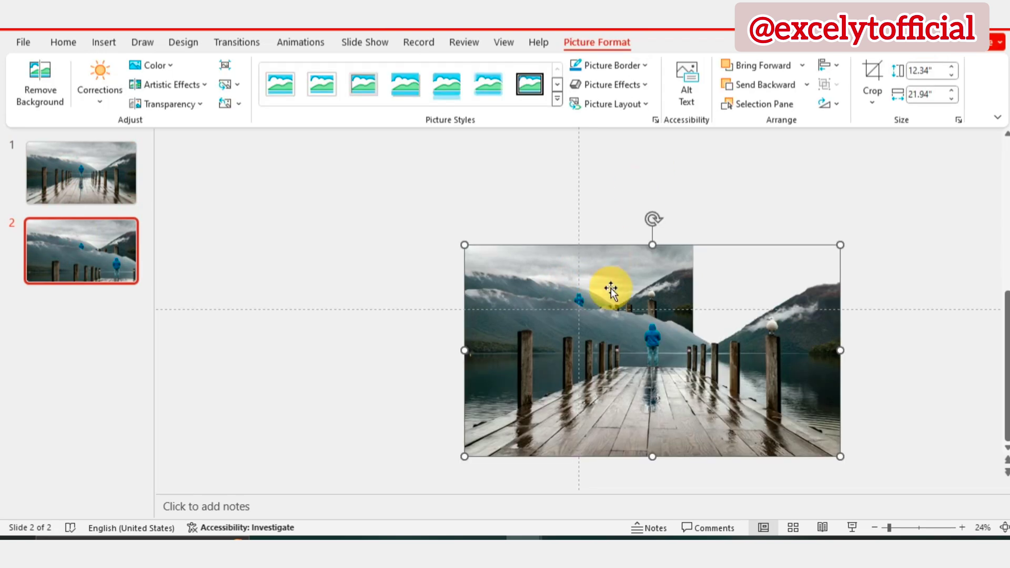
drag(610, 289, 536, 320)
click(605, 247)
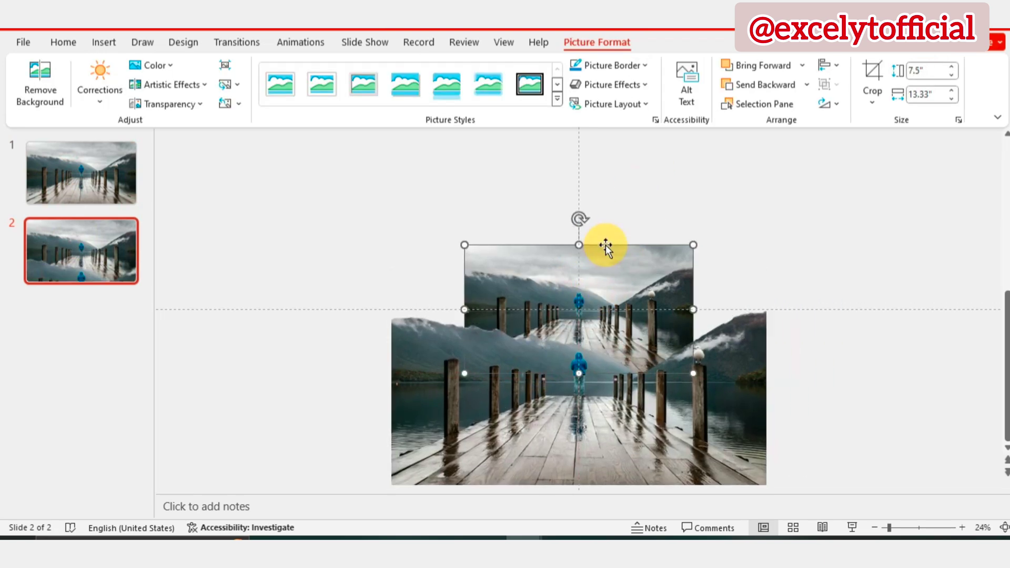
drag(693, 244, 735, 242)
drag(599, 424, 604, 392)
click(600, 476)
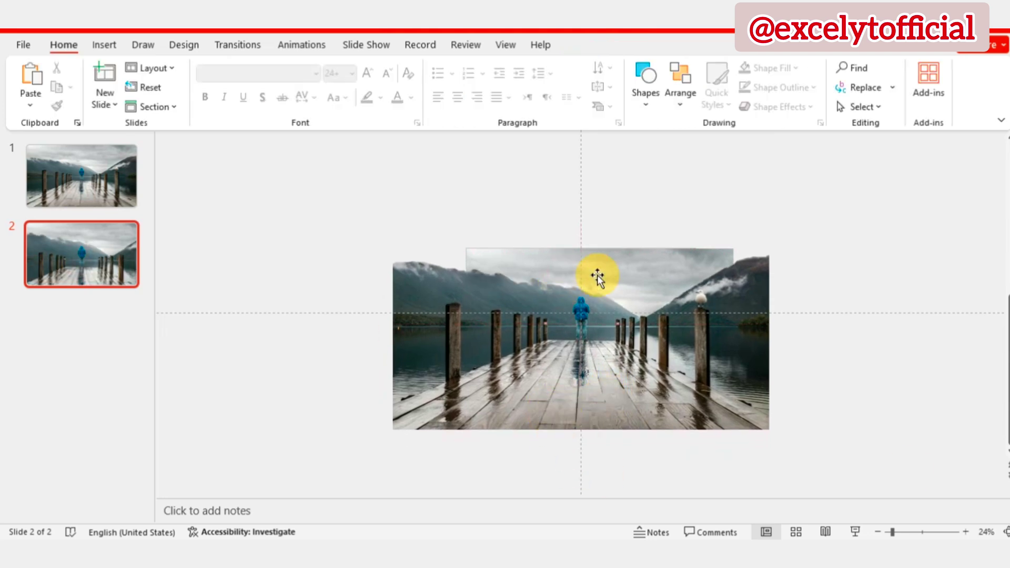
click(897, 529)
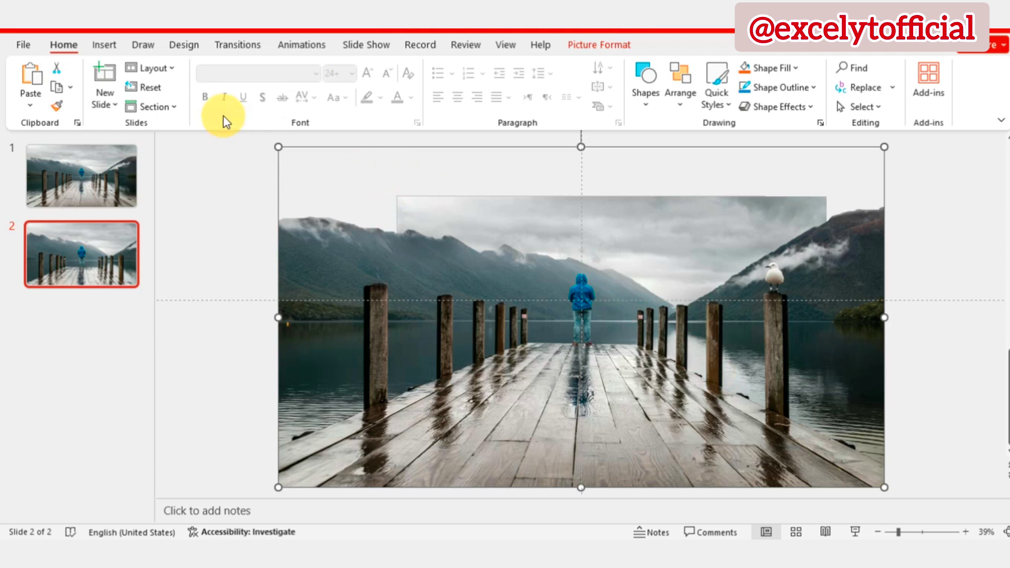
Add a text box near slide 2's top with 'WHERE THERE IS NO STRUGGLE THERE IS NO STRENGTH'
click(104, 45)
click(608, 87)
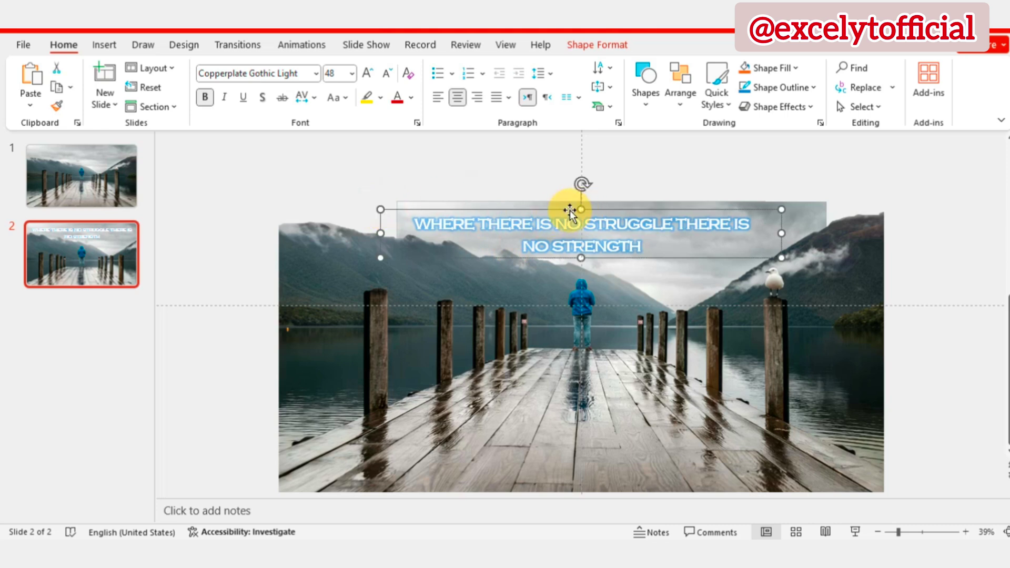
click(108, 168)
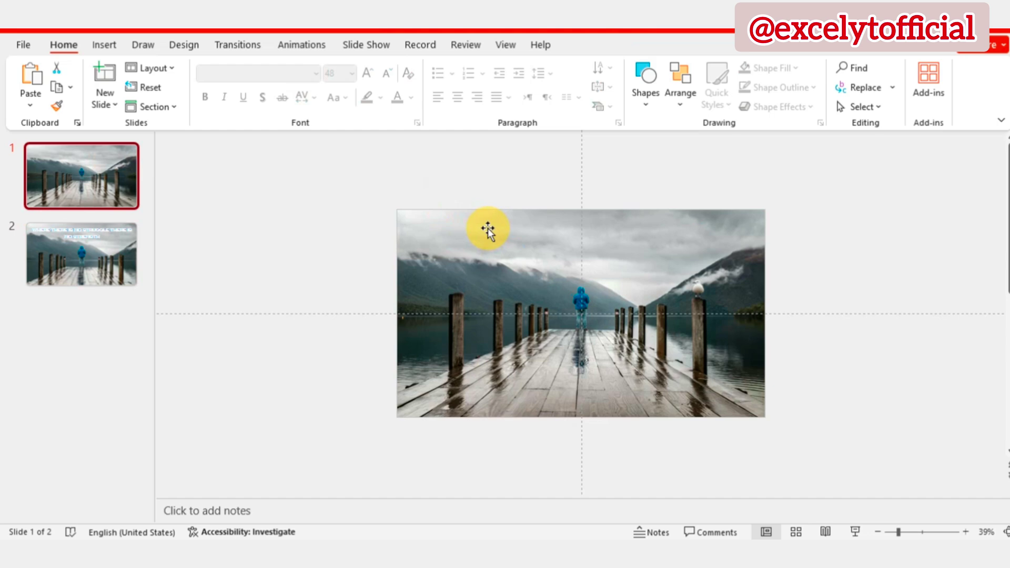
Paste the quote onto slide 1, shrink it to 28 pt and move it near the bottom
key(ctrl+v)
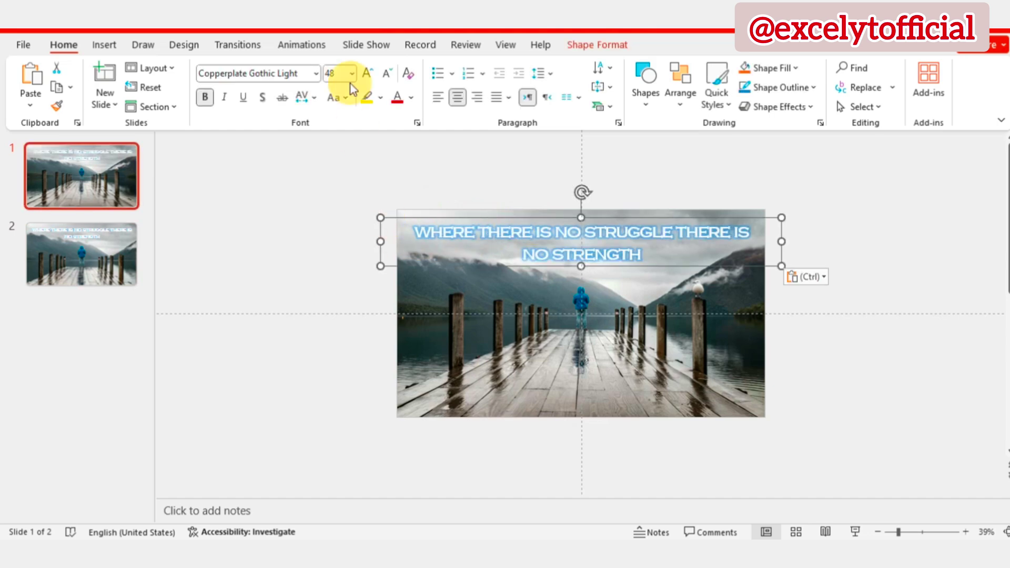
click(394, 79)
click(394, 79)
click(395, 79)
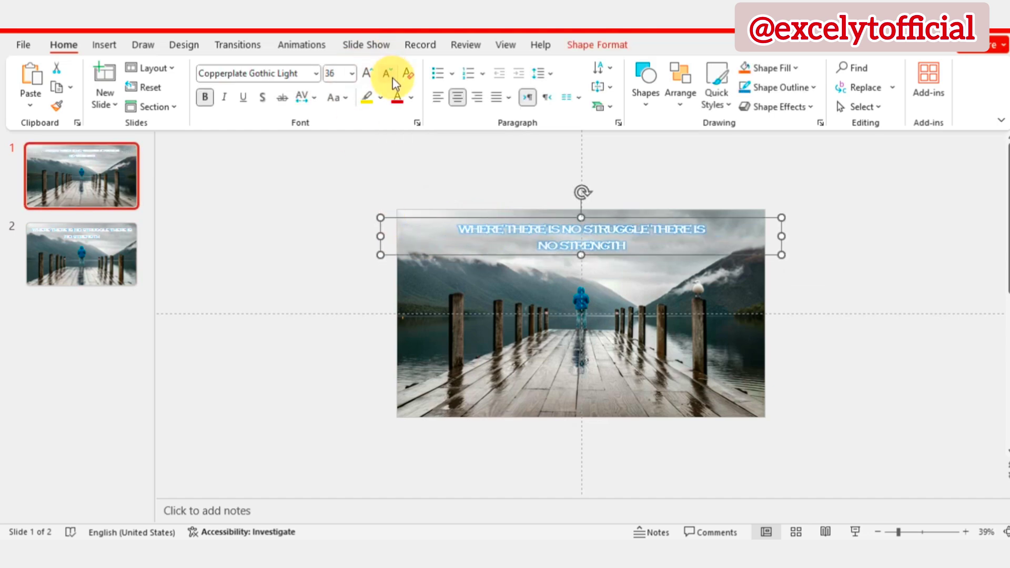
click(393, 80)
click(393, 80)
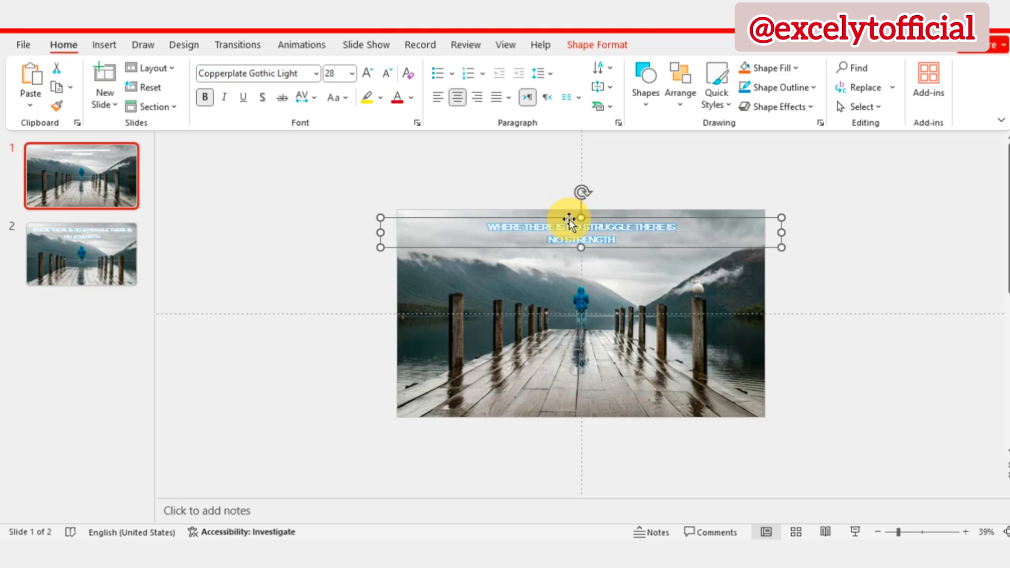
drag(568, 218, 568, 386)
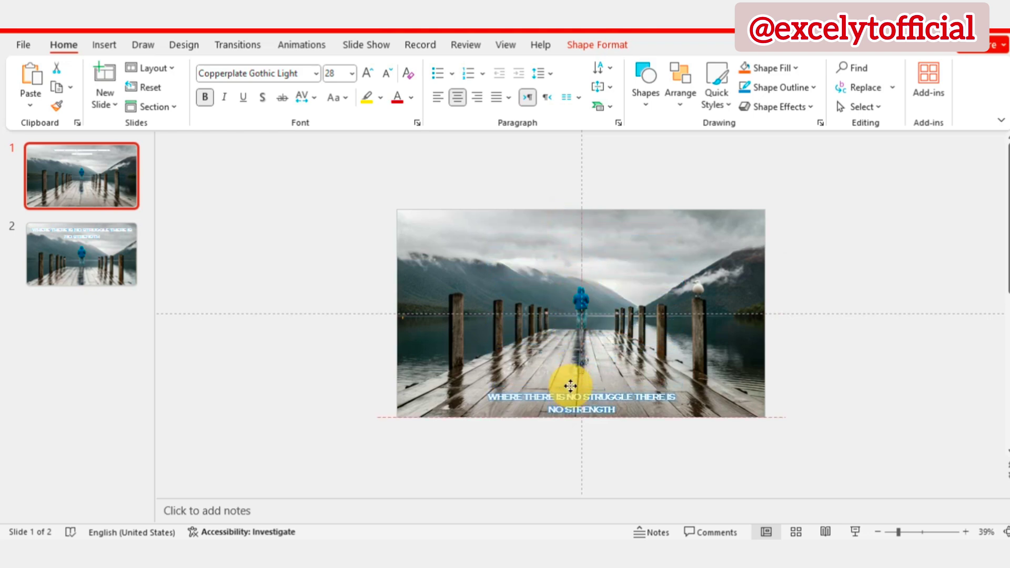
Bring the pier photo to front so it hides the quote
click(546, 229)
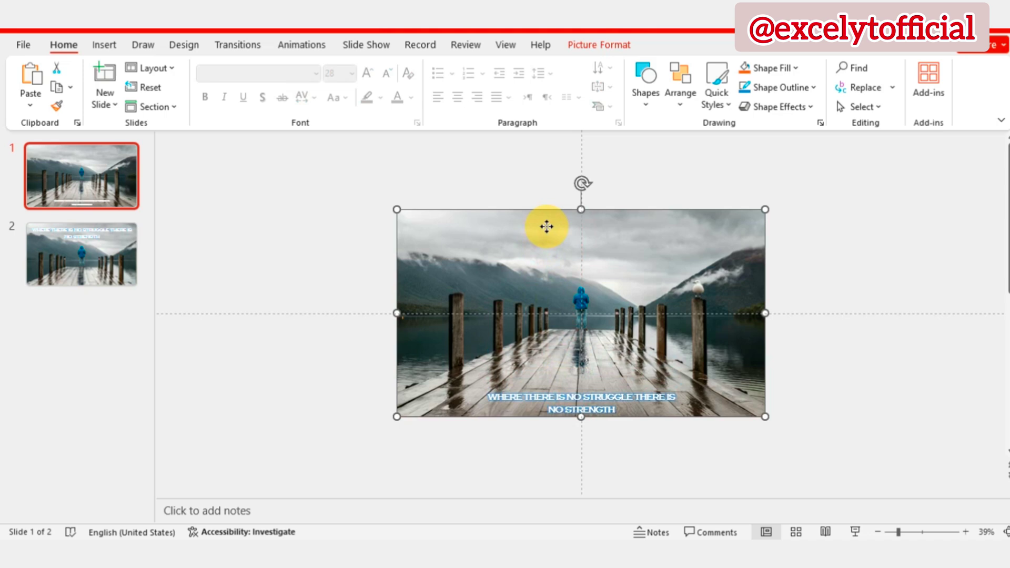
right_click(547, 227)
click(589, 369)
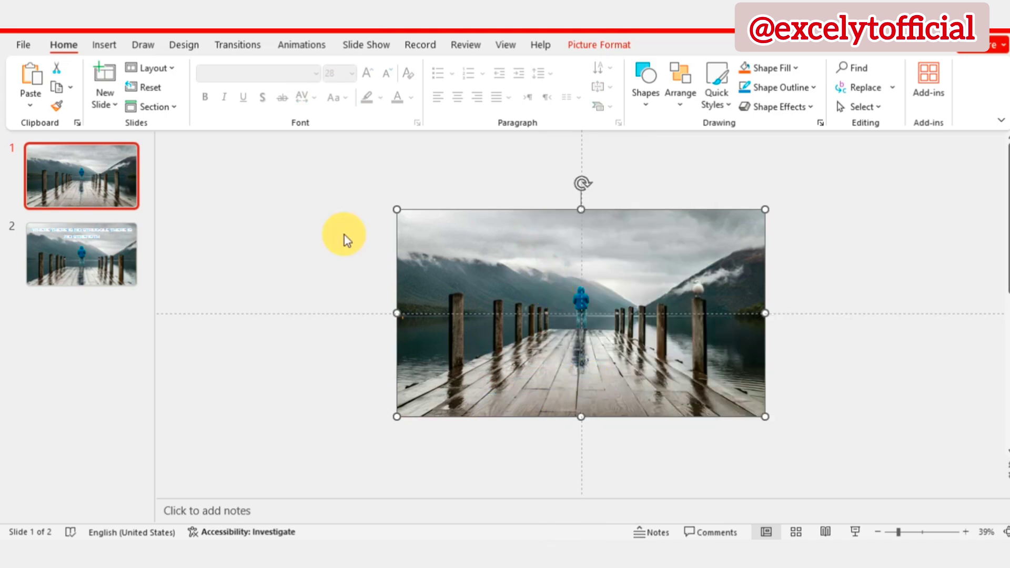
Duplicate slide 2 as slide 3 and delete its old caption
click(100, 262)
key(ctrl+d)
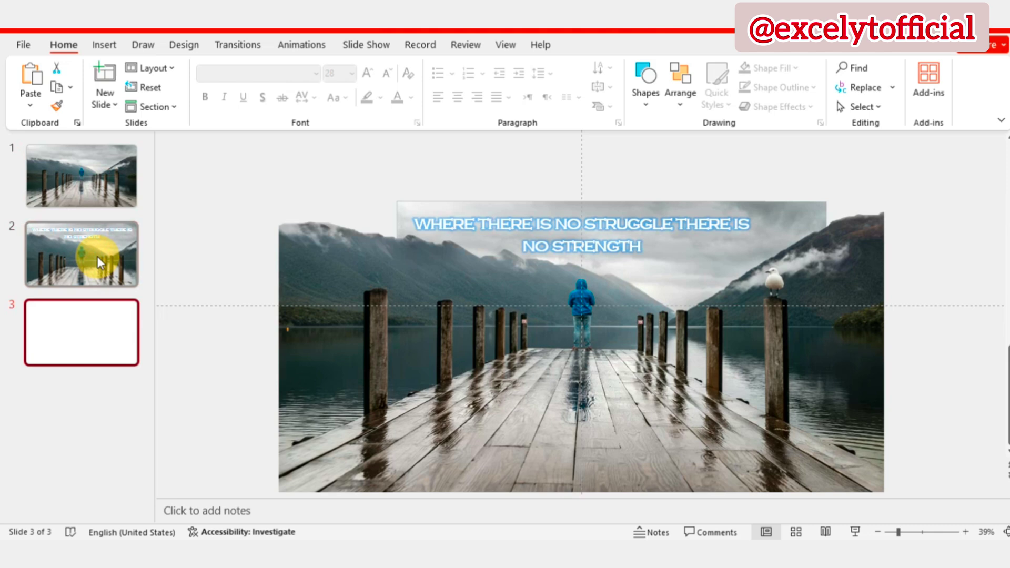
click(534, 218)
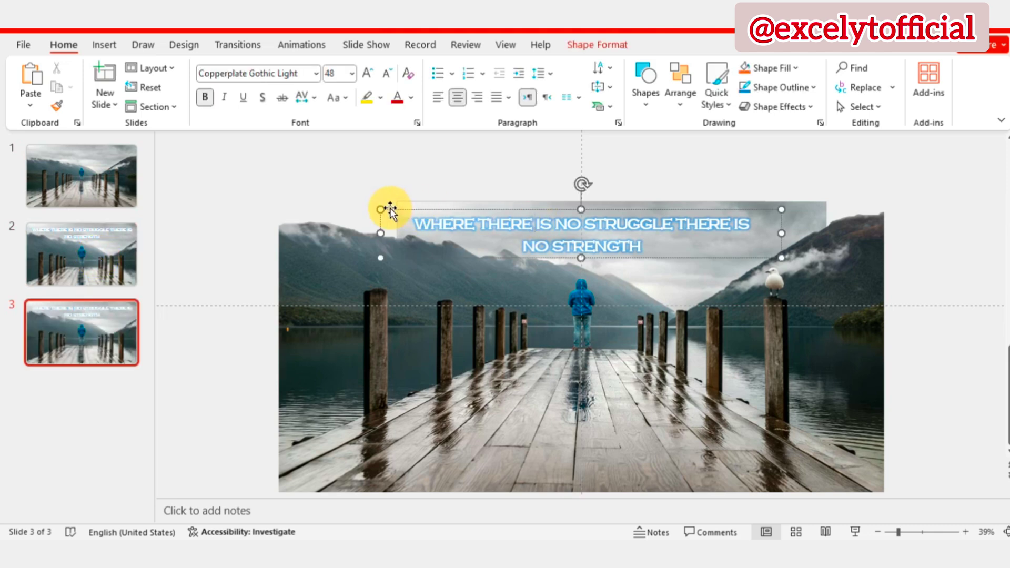
key(Delete)
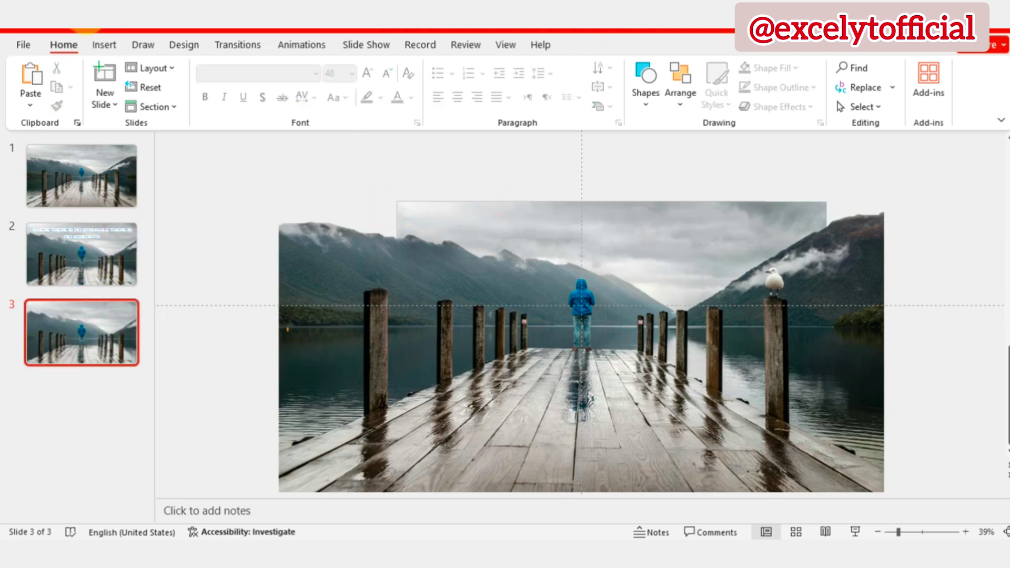
Add a text box on slide 3 with 'MEANS THAT OVERCOMING CHALLENGES IS ESSENTIAL FOR GROWTH AND DEVELOPMENT'
click(104, 45)
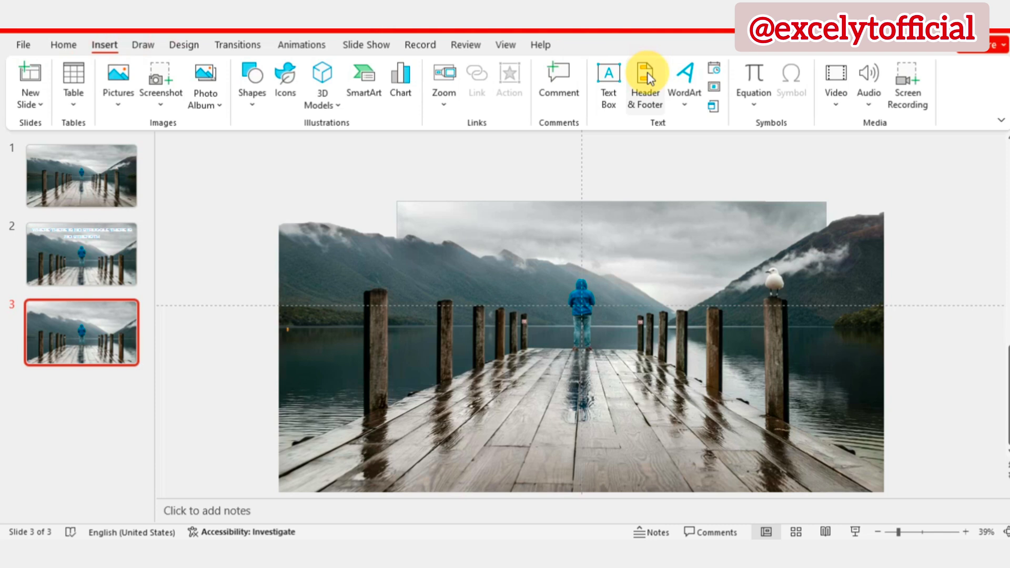
click(605, 83)
click(491, 219)
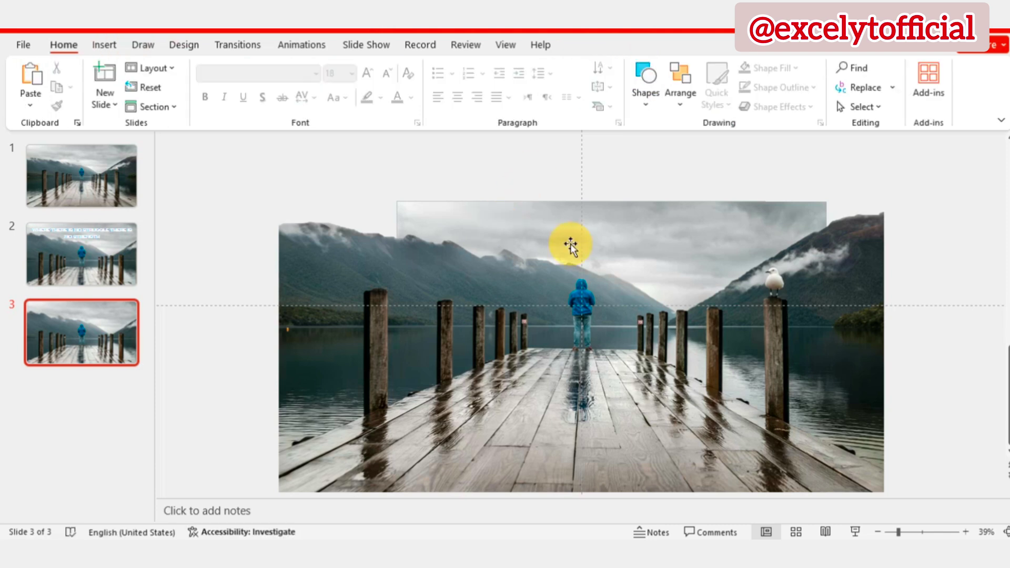
text(MEANS THAT OVERCOMING CHALLENGES IS ESSENTIAL FOR GROWTH AND DEVELOPMENT)
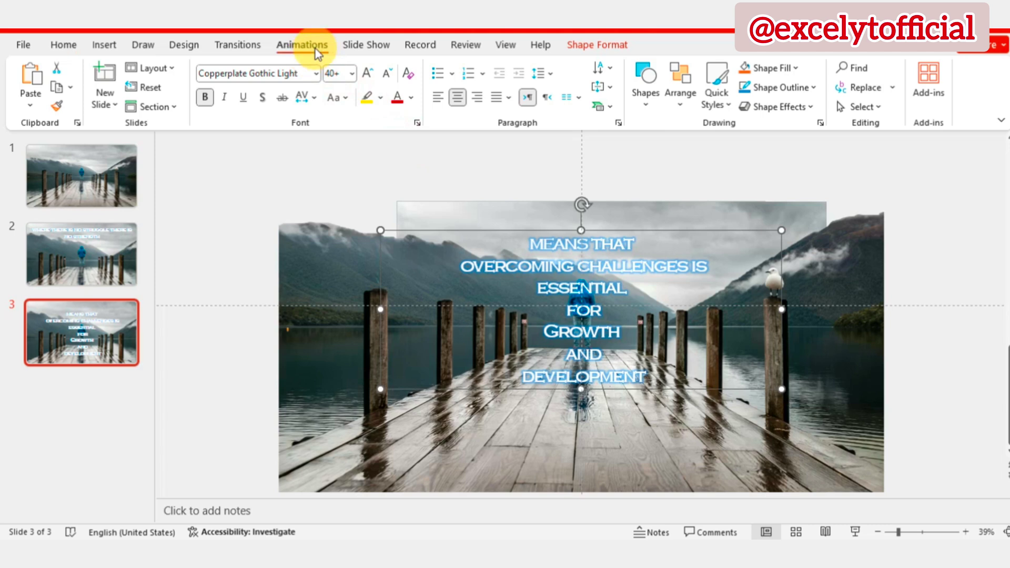
Apply the Brush Color animation to the slide 3 quote
click(314, 46)
click(560, 108)
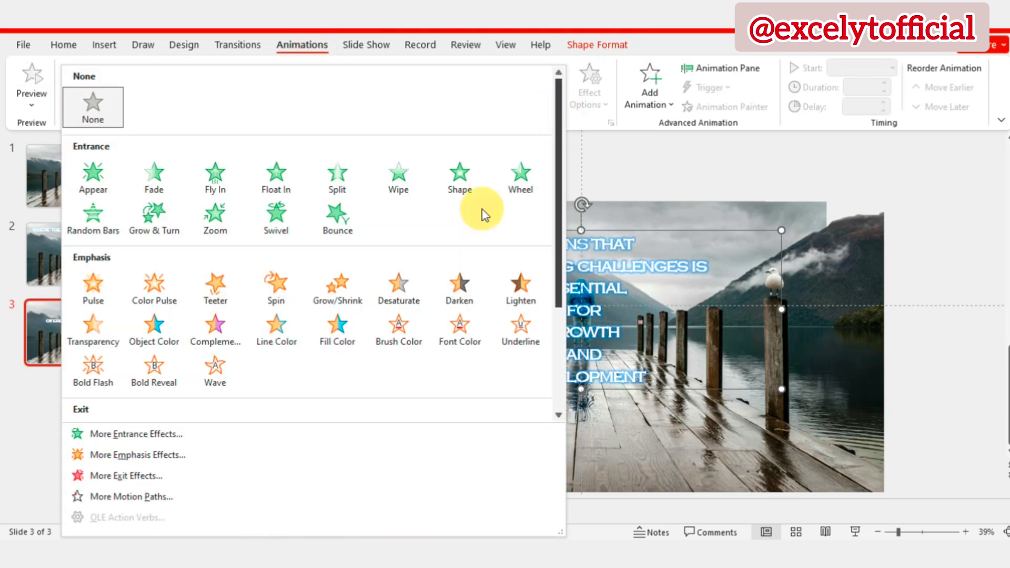
click(400, 319)
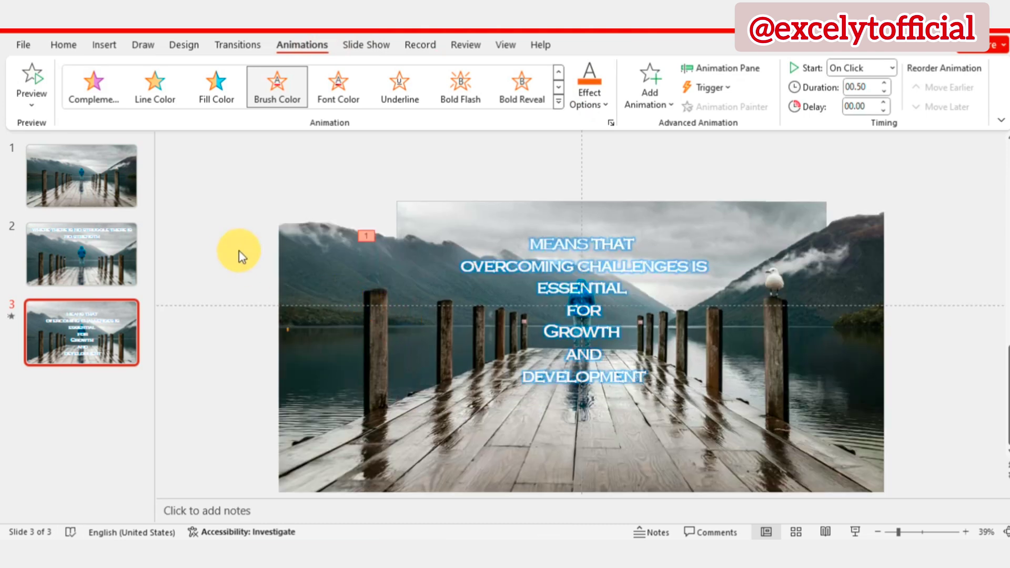
Give slide 2 a Morph transition
click(102, 239)
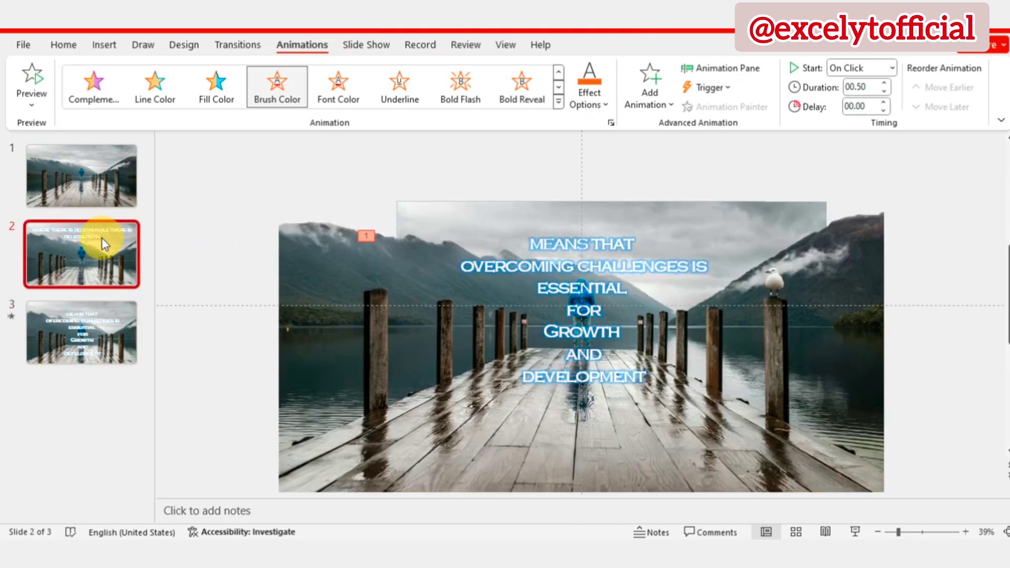
click(238, 46)
click(154, 87)
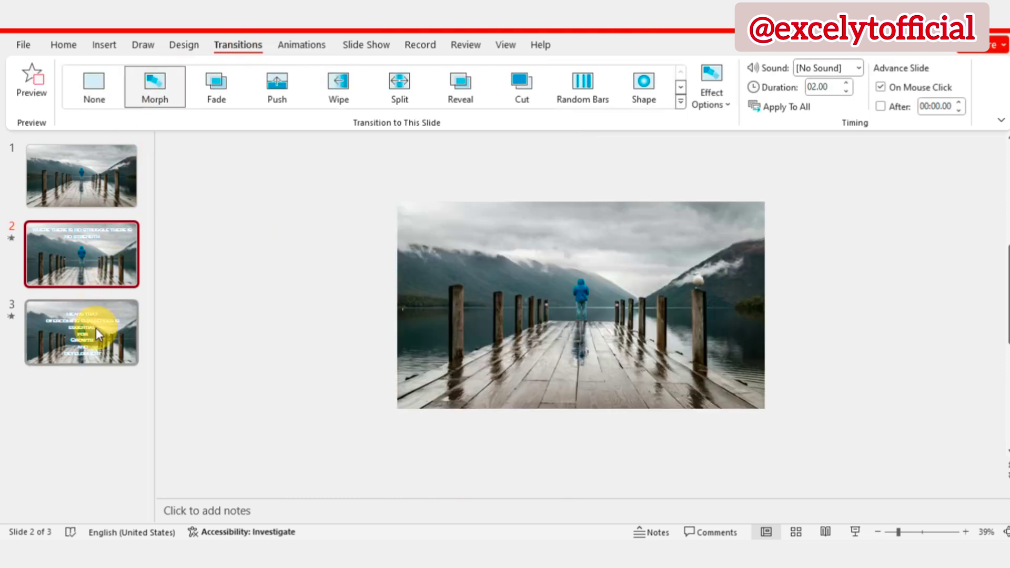
Give slide 3 an Airplane transition
click(95, 327)
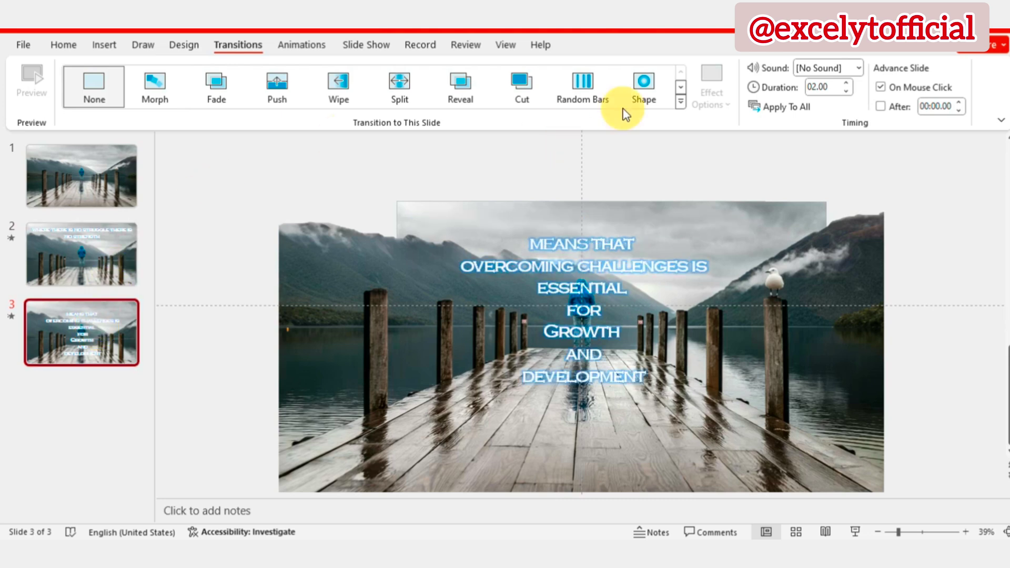
click(681, 101)
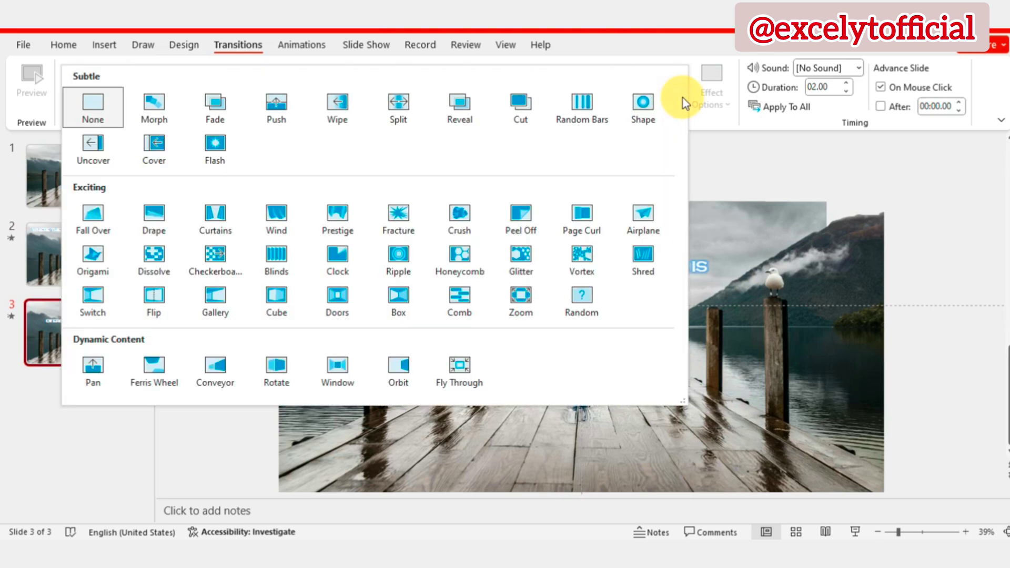
click(640, 219)
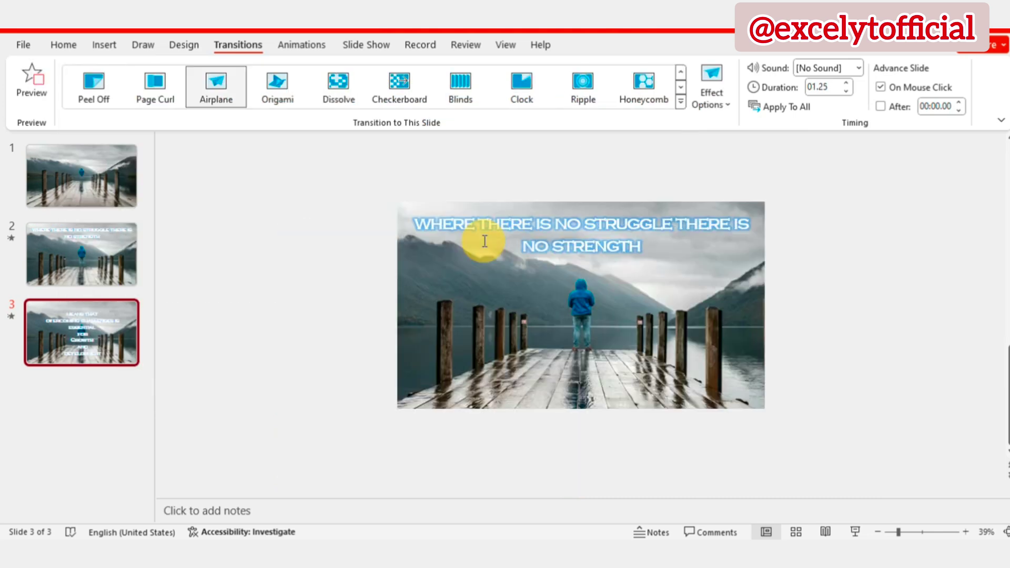
Switch the ribbon to Slide Show to show the options for starting the three-slide show
click(344, 45)
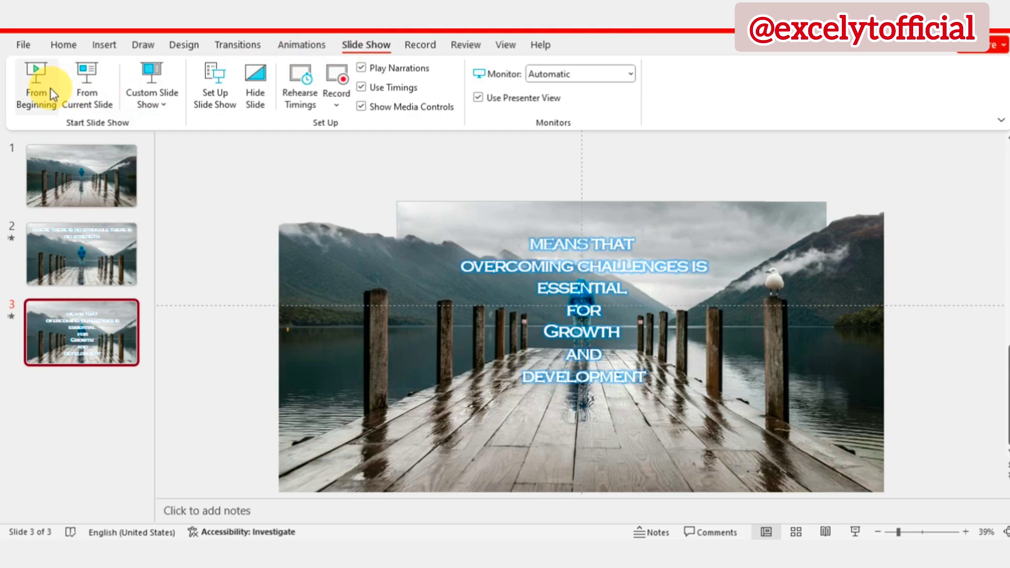